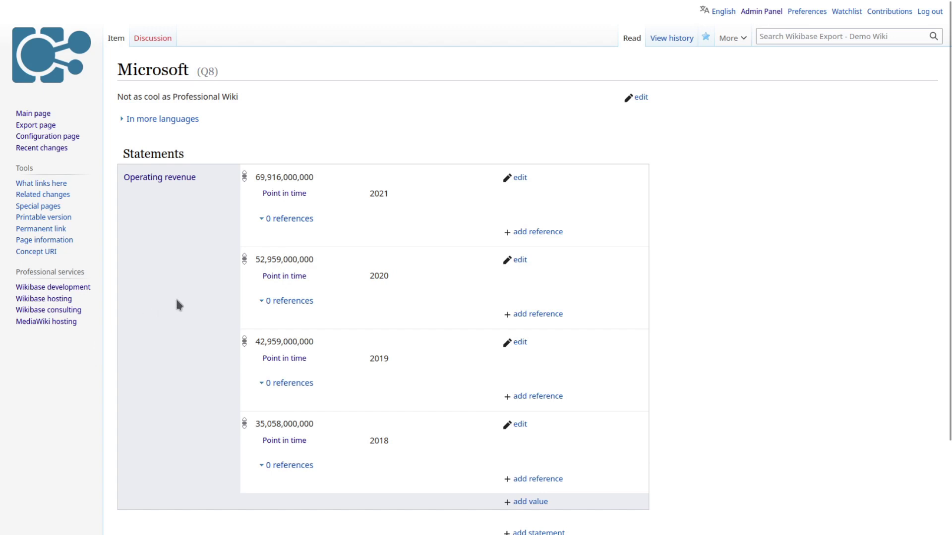
Review the Microsoft item's name and its operating revenue statements with their point-in-time years.
{"action": "double_click", "coordinate": [166, 72]}
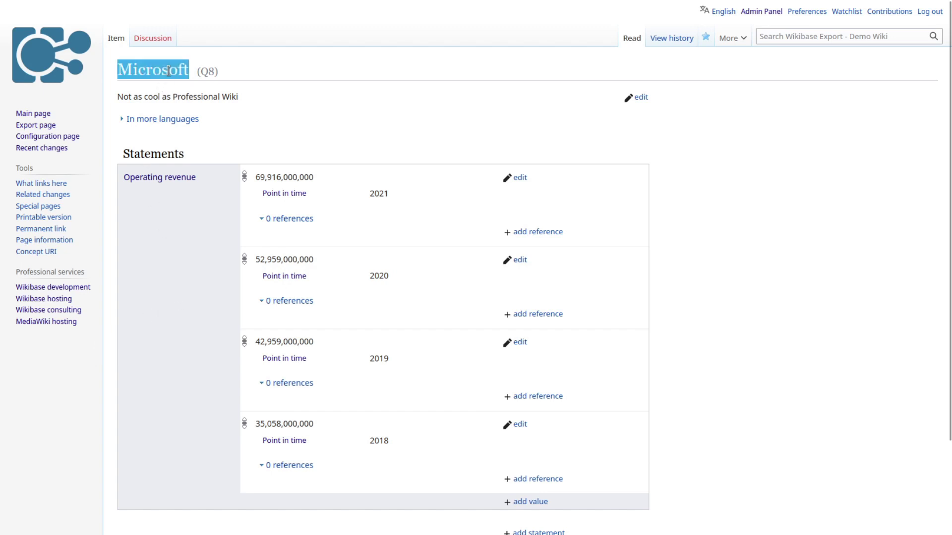
{"action": "left_click", "coordinate": [743, 274]}
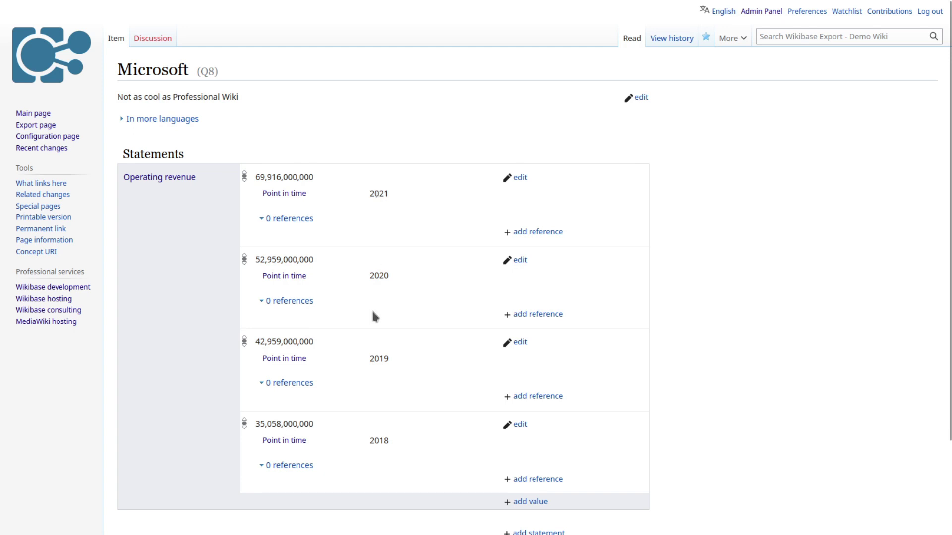
{"action": "double_click", "coordinate": [381, 436]}
{"action": "double_click", "coordinate": [379, 194]}
{"action": "left_click", "coordinate": [104, 381]}
Open the export page and add Microsoft (Q8) to the entities to export.
{"action": "left_click", "coordinate": [44, 128]}
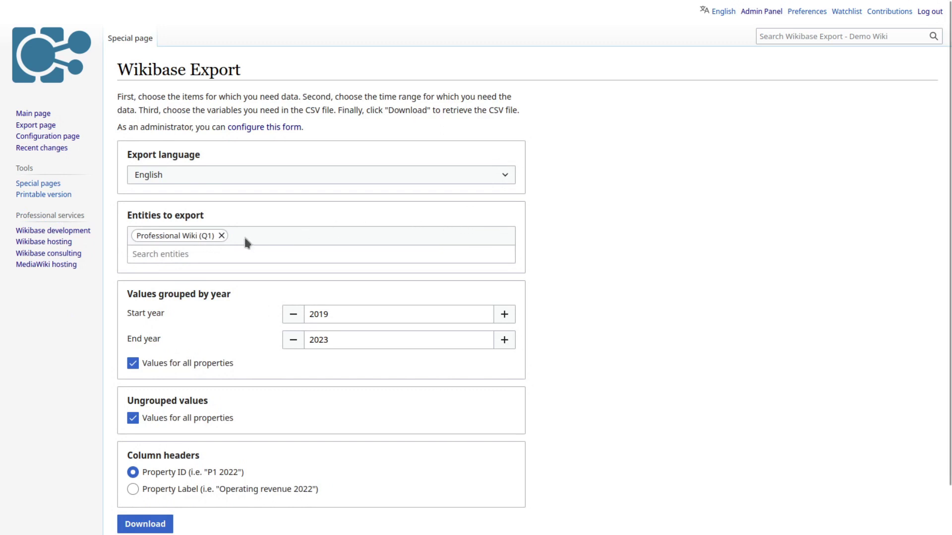
{"action": "left_click", "coordinate": [245, 254]}
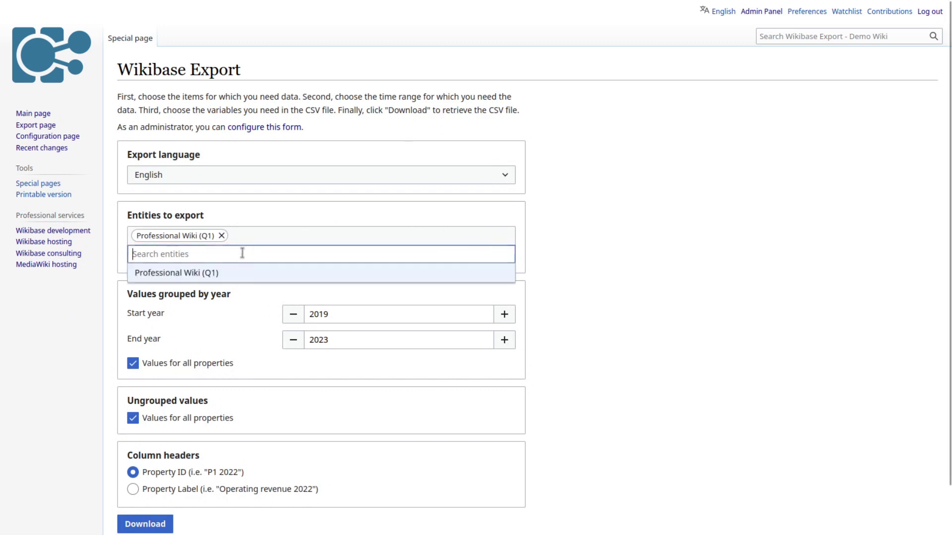
{"action": "type", "text": "Mi"}
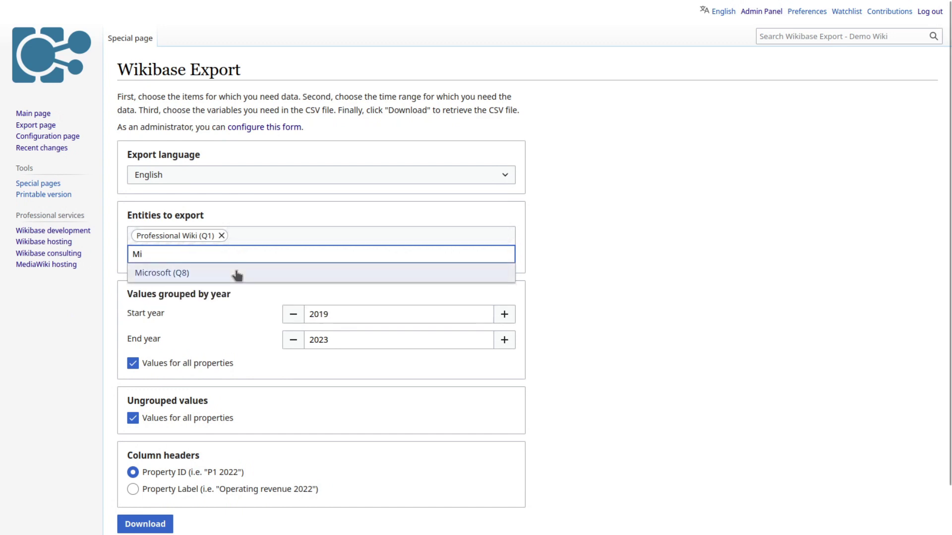
{"action": "left_click", "coordinate": [239, 273]}
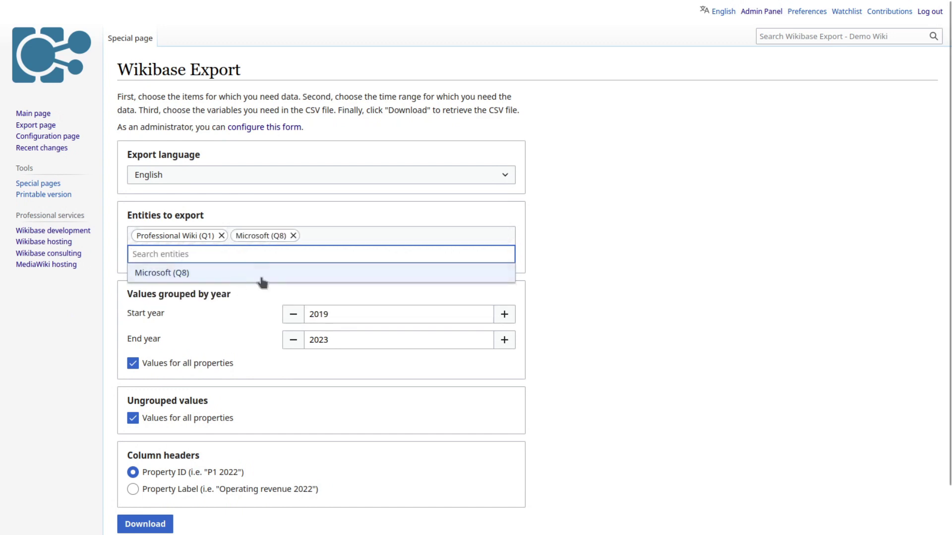
Check the start and end year for the values grouped by year, and download the CSV export.
{"action": "triple_click", "coordinate": [167, 296]}
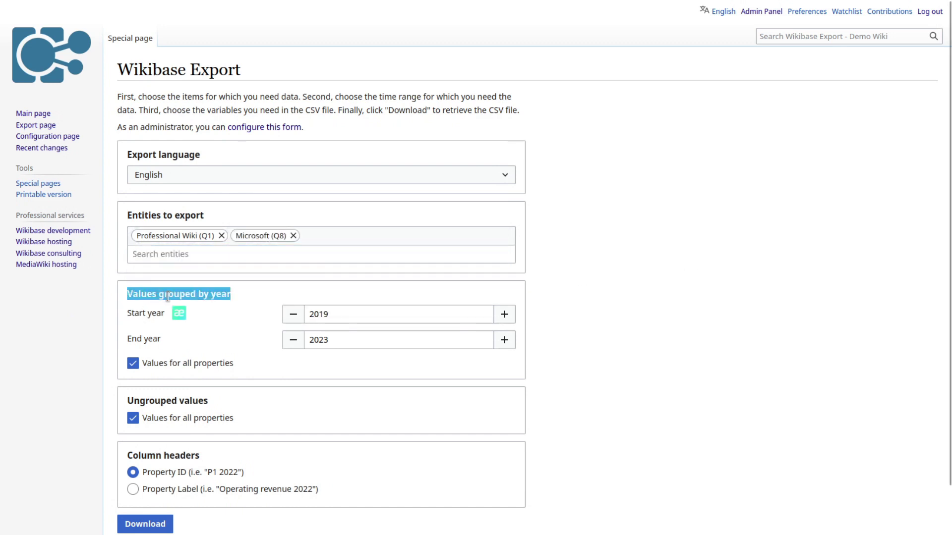
{"action": "left_click", "coordinate": [254, 293]}
{"action": "left_click", "coordinate": [323, 314]}
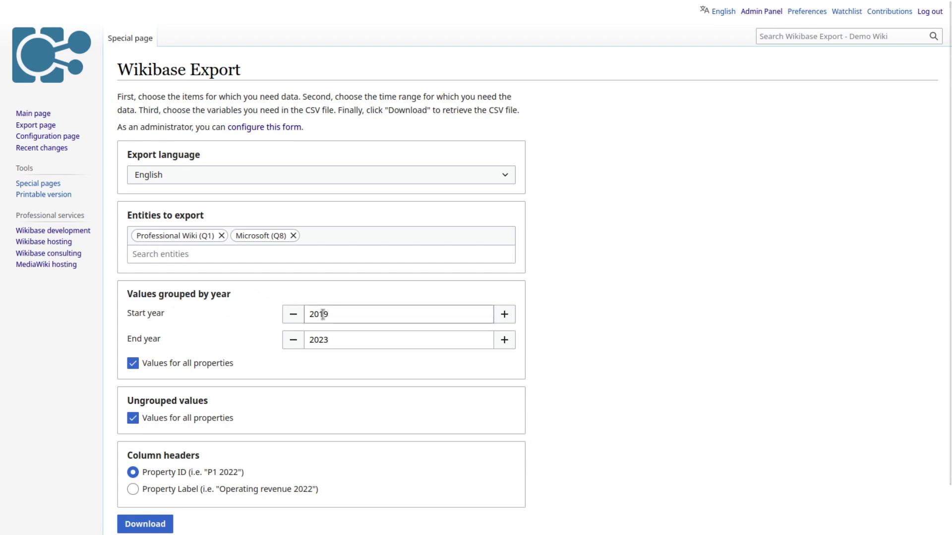
{"action": "double_click", "coordinate": [323, 315]}
{"action": "left_click", "coordinate": [333, 340]}
{"action": "double_click", "coordinate": [333, 340]}
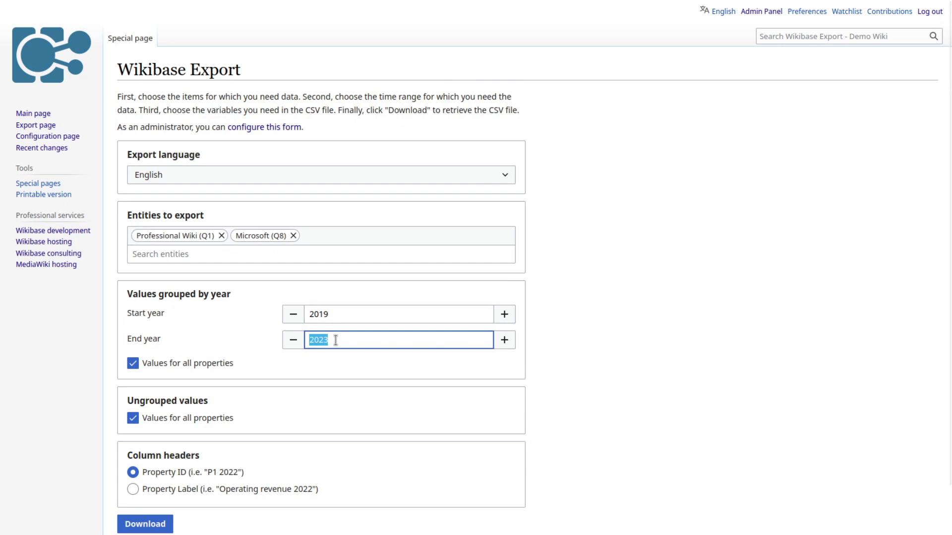
{"action": "left_click", "coordinate": [357, 375]}
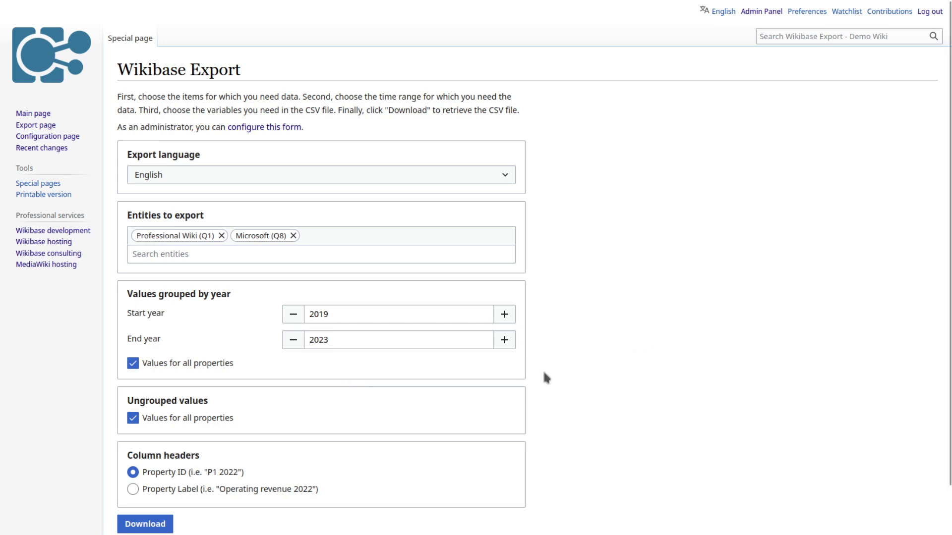
{"action": "left_click", "coordinate": [150, 525]}
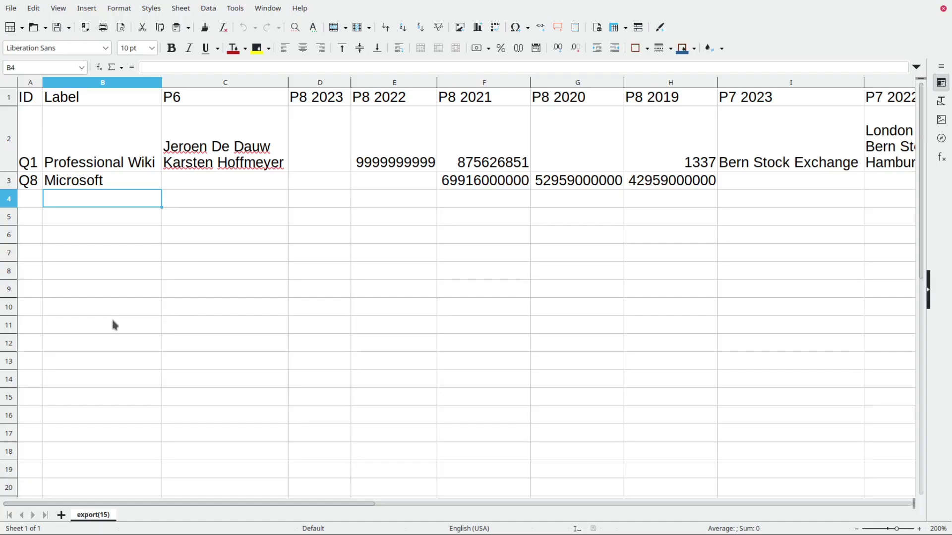
Examine the header row and the Professional Wiki and Microsoft rows in the exported spreadsheet.
{"action": "left_click", "coordinate": [9, 98]}
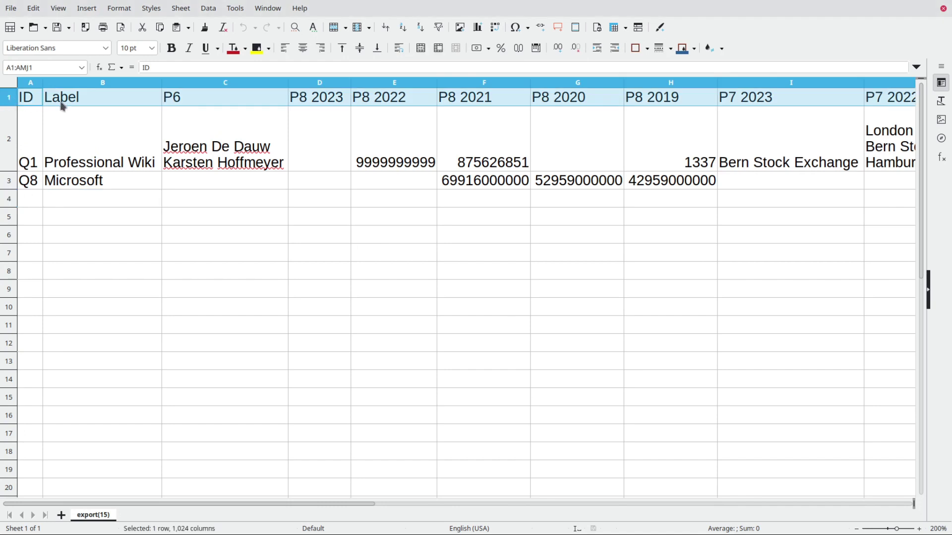
{"action": "left_click", "coordinate": [9, 143]}
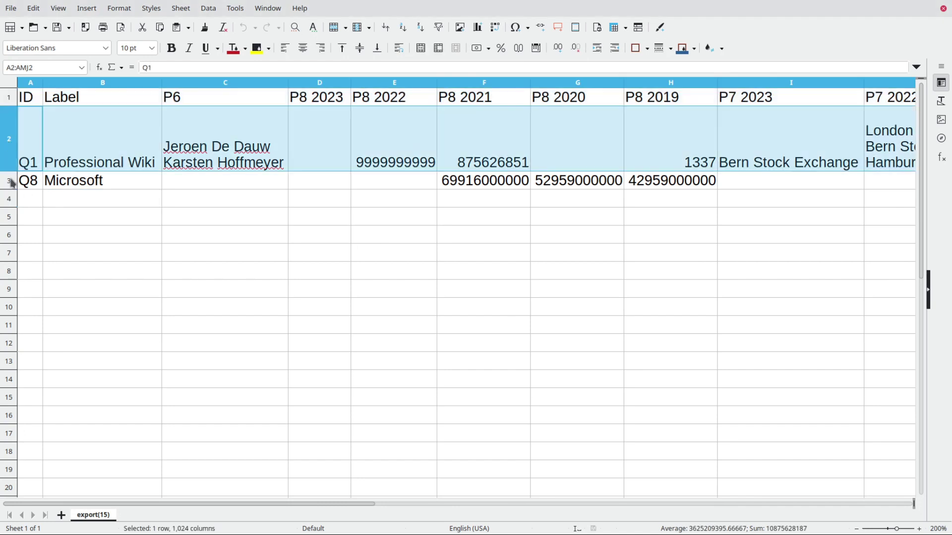
{"action": "left_click", "coordinate": [9, 182]}
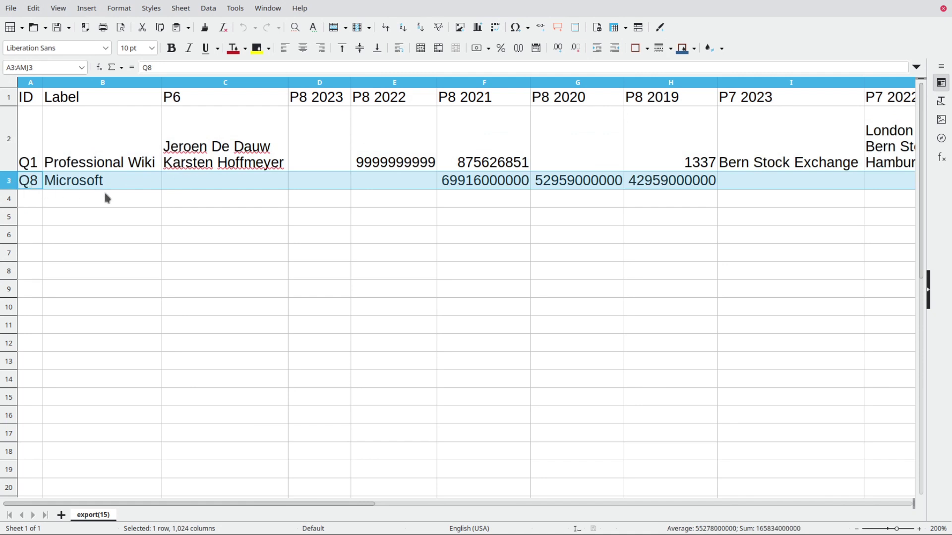
Examine the P8 year columns from 2019 to 2023 and Microsoft's cells for 2022 and 2023.
{"action": "left_click", "coordinate": [666, 101]}
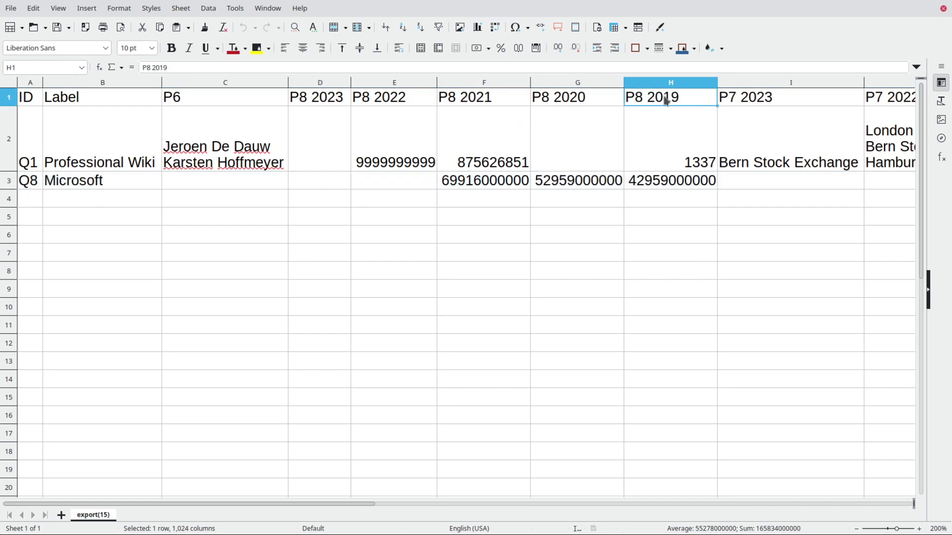
{"action": "left_click", "coordinate": [575, 101]}
{"action": "left_click", "coordinate": [484, 101]}
{"action": "left_click", "coordinate": [396, 101]}
{"action": "left_click", "coordinate": [333, 102]}
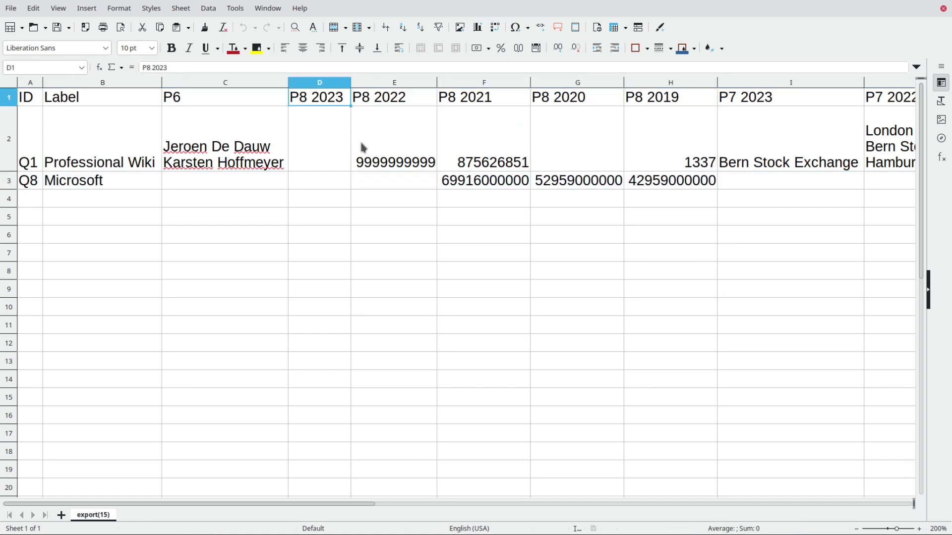
{"action": "left_click", "coordinate": [352, 184]}
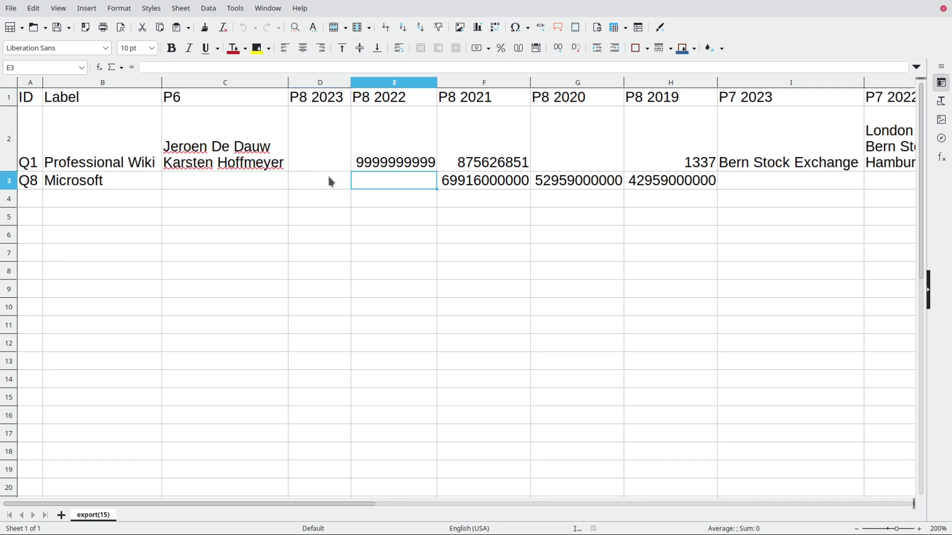
{"action": "left_click", "coordinate": [329, 183]}
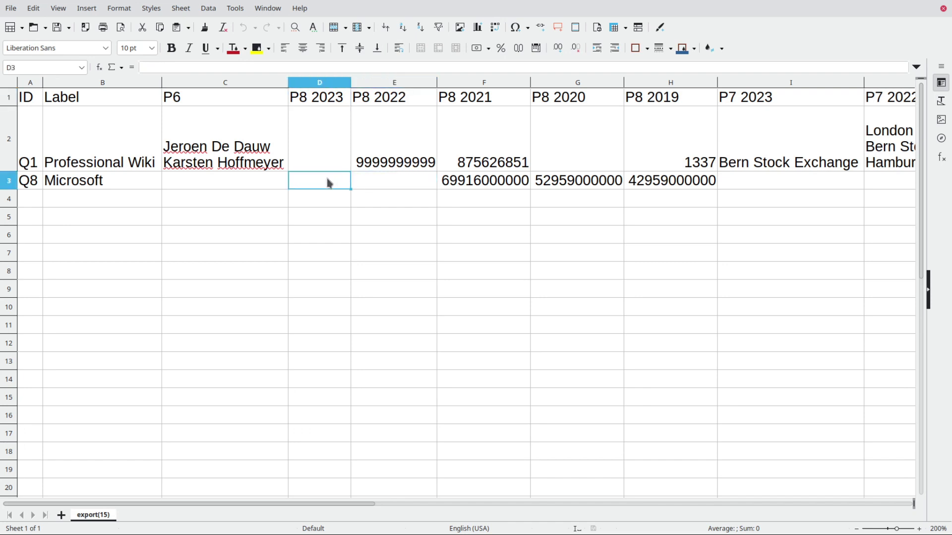
{"action": "left_click", "coordinate": [276, 102]}
{"action": "left_click", "coordinate": [314, 102]}
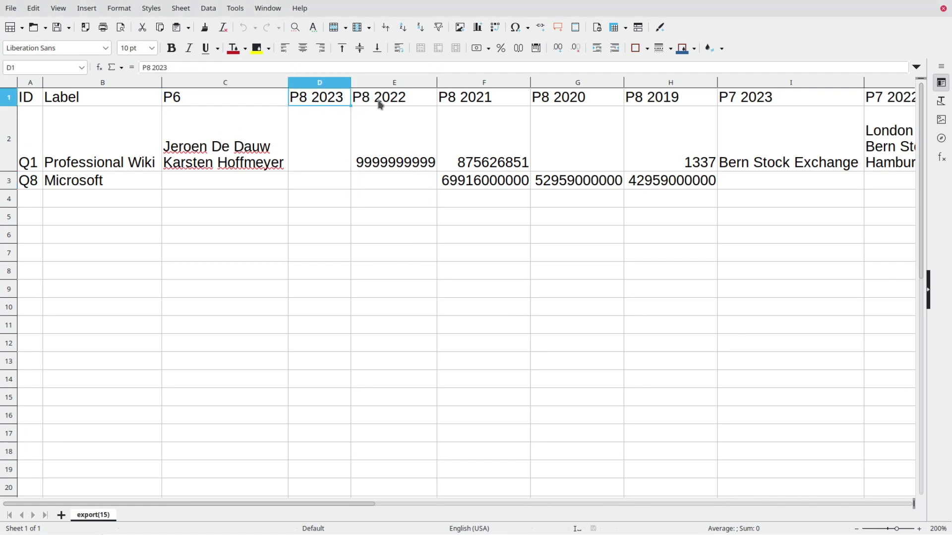
{"action": "left_click", "coordinate": [380, 104]}
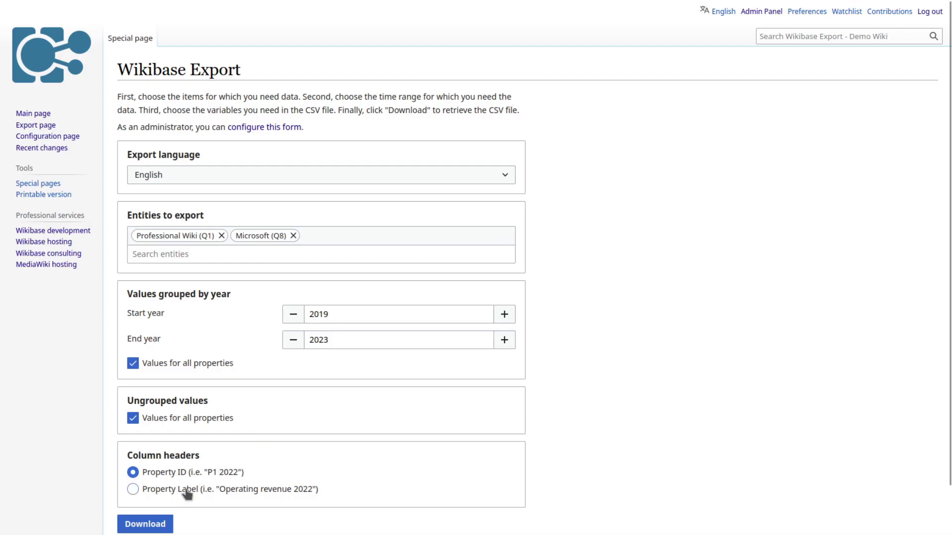
Download another CSV from the export form with property labels as column headers and the yearly values limited to Listed on (P7).
{"action": "left_click", "coordinate": [186, 491]}
{"action": "left_click", "coordinate": [134, 366]}
{"action": "left_click", "coordinate": [149, 398]}
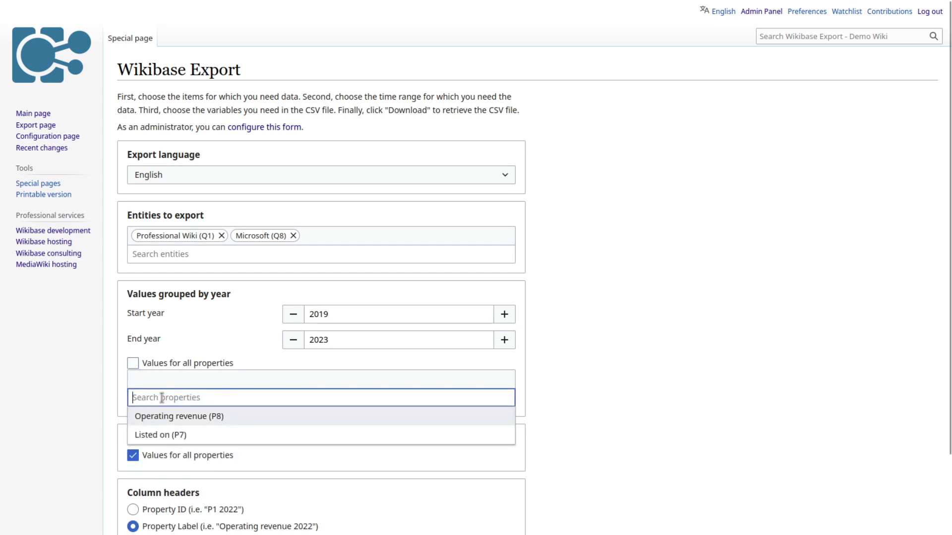
{"action": "left_click", "coordinate": [214, 436]}
{"action": "left_click", "coordinate": [515, 398]}
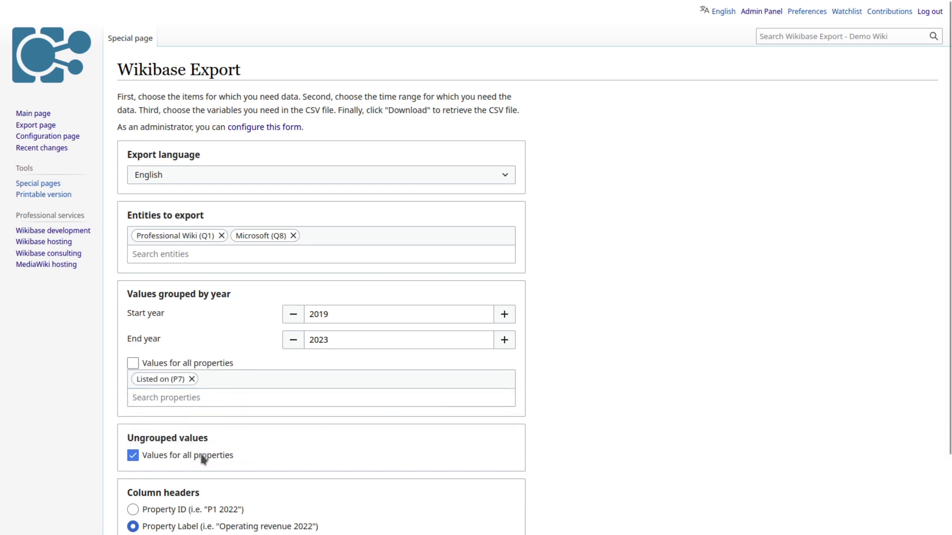
{"action": "scroll", "coordinate": [278, 441], "scroll_direction": "down", "scroll_amount": 3}
{"action": "left_click", "coordinate": [163, 474]}
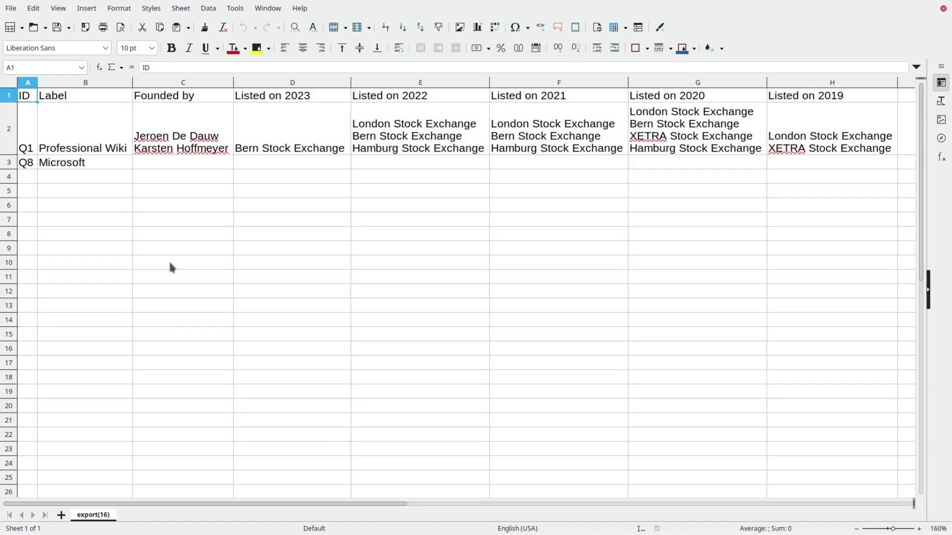
Examine the label-based column headers in the new export, such as Founded by and Listed on per year.
{"action": "left_click", "coordinate": [193, 104]}
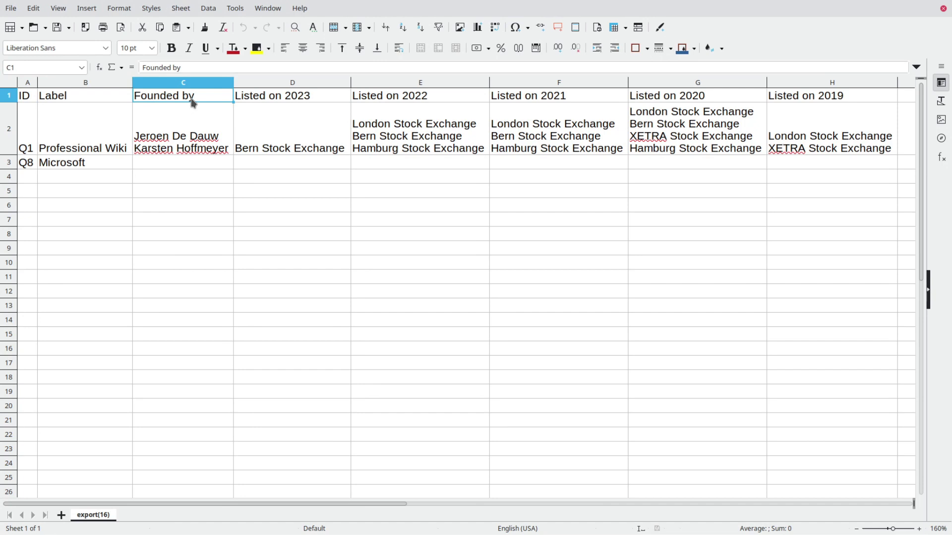
{"action": "left_click", "coordinate": [262, 103]}
{"action": "left_click", "coordinate": [388, 101]}
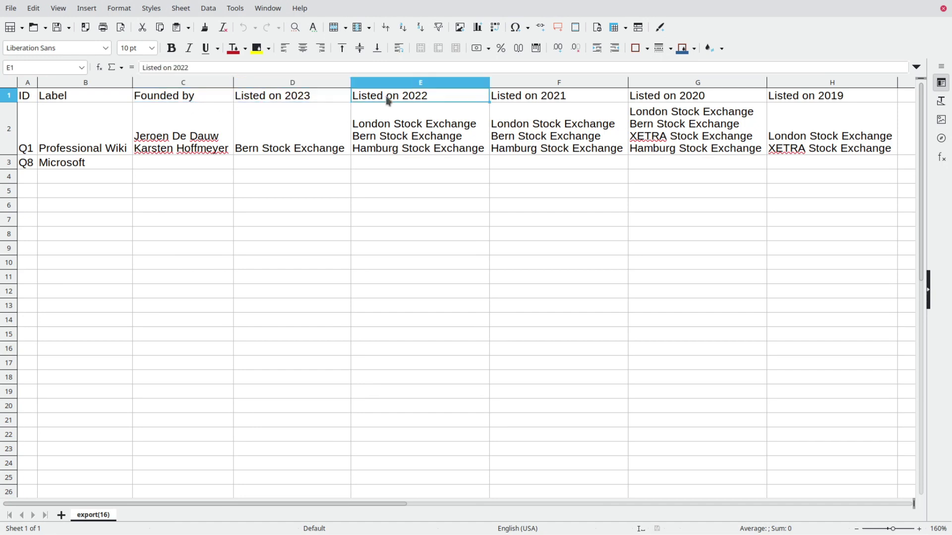
Compare Professional Wiki's founders and its stock exchange listings across the years 2023 to 2019.
{"action": "left_click", "coordinate": [204, 142]}
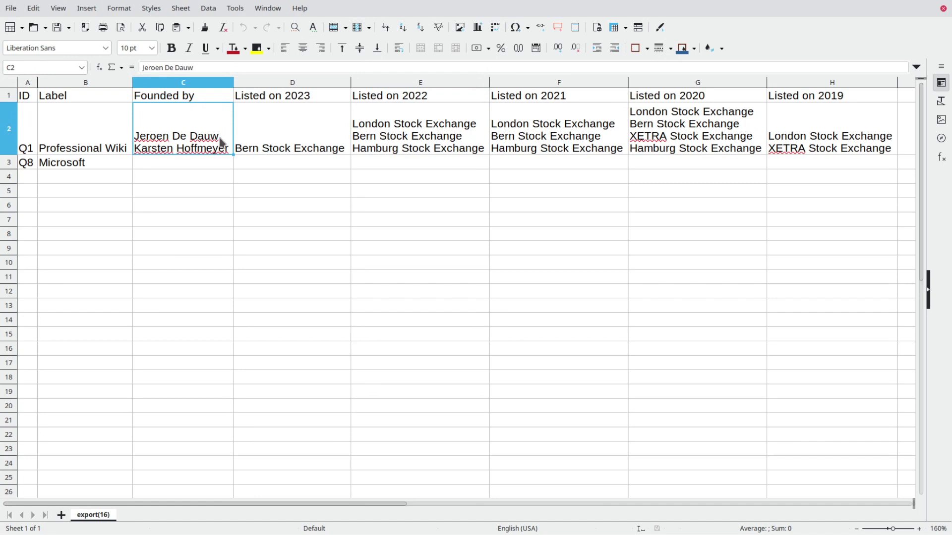
{"action": "left_click", "coordinate": [285, 141]}
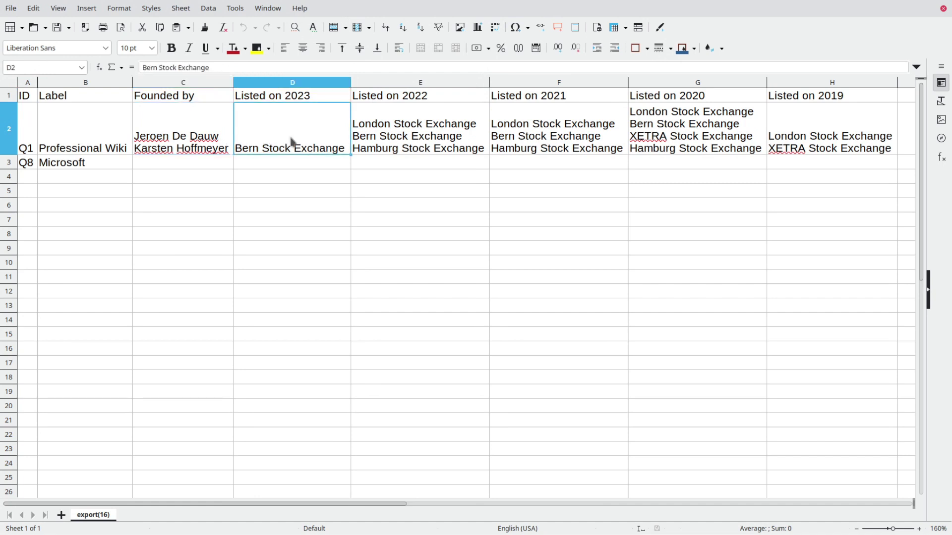
{"action": "left_click", "coordinate": [365, 136]}
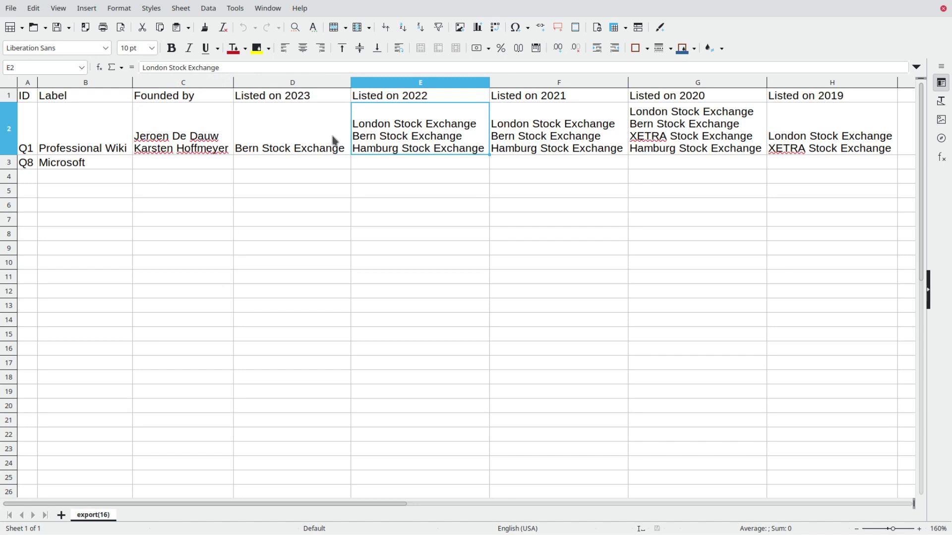
{"action": "left_click", "coordinate": [323, 150]}
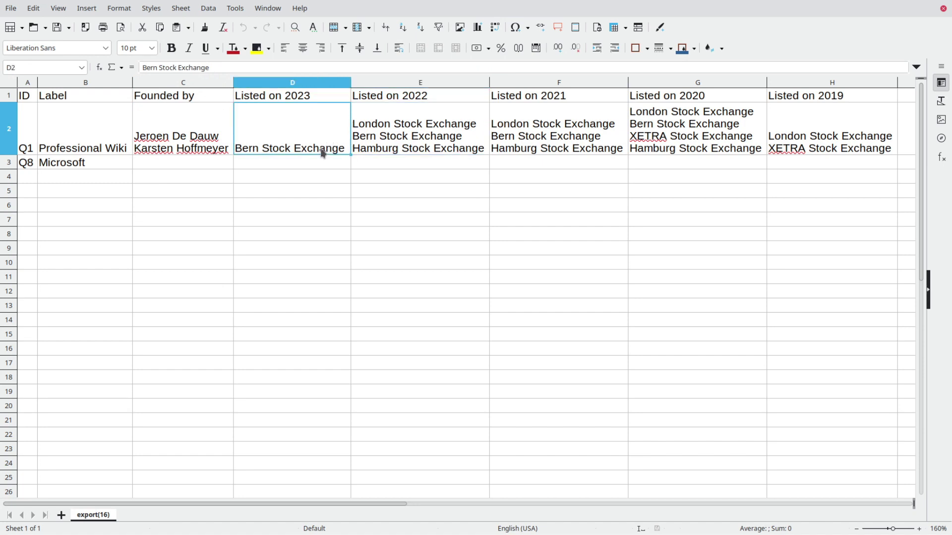
{"action": "left_click", "coordinate": [379, 152]}
{"action": "left_click", "coordinate": [602, 142]}
{"action": "left_click", "coordinate": [751, 143]}
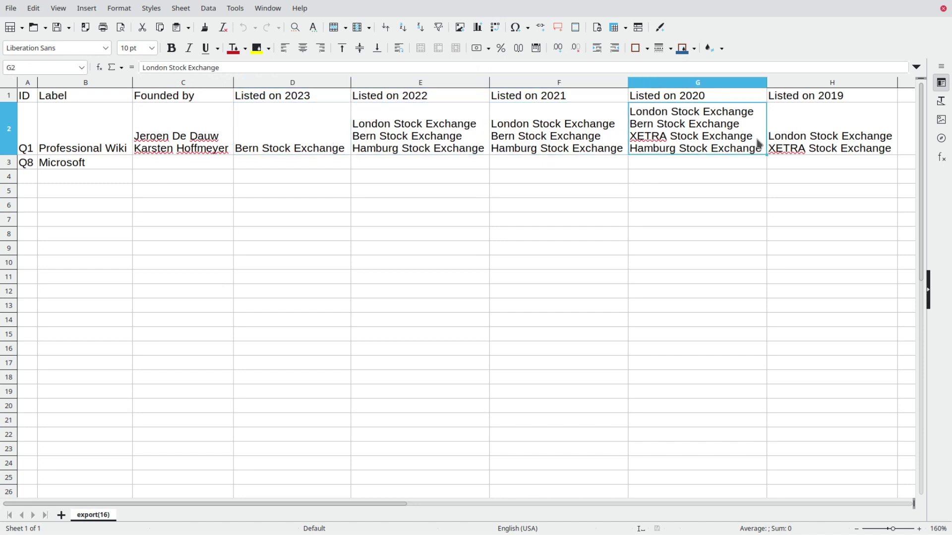
{"action": "left_click", "coordinate": [800, 140]}
{"action": "left_click", "coordinate": [831, 99]}
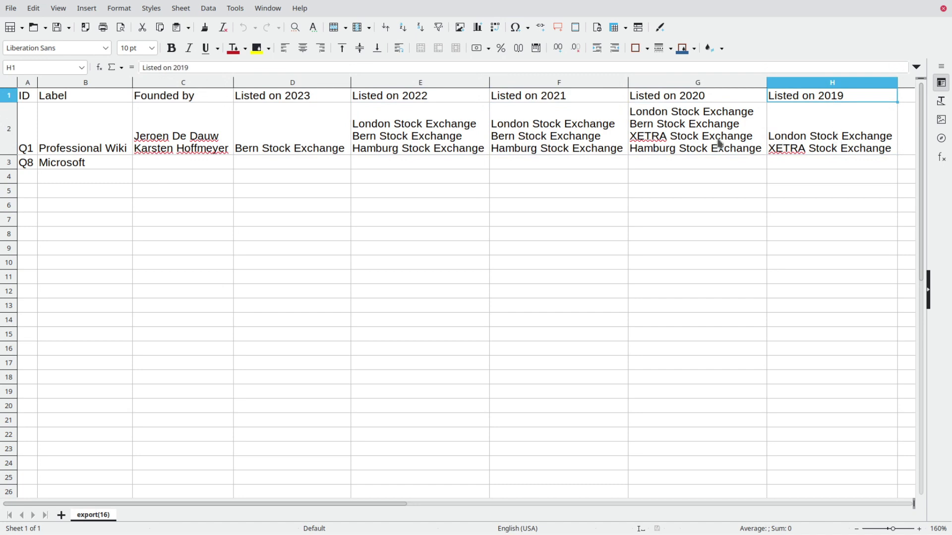
{"action": "left_click", "coordinate": [29, 145]}
{"action": "left_click", "coordinate": [60, 149]}
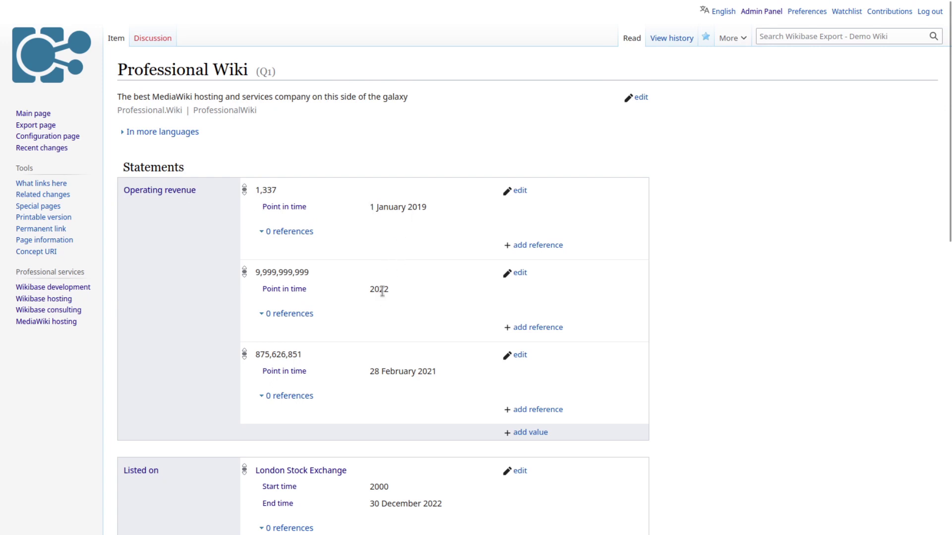
Review the Operating revenue and Listed on statements of the Professional Wiki item, and view the export form's options.
{"action": "scroll", "coordinate": [389, 298], "scroll_direction": "down", "scroll_amount": 5}
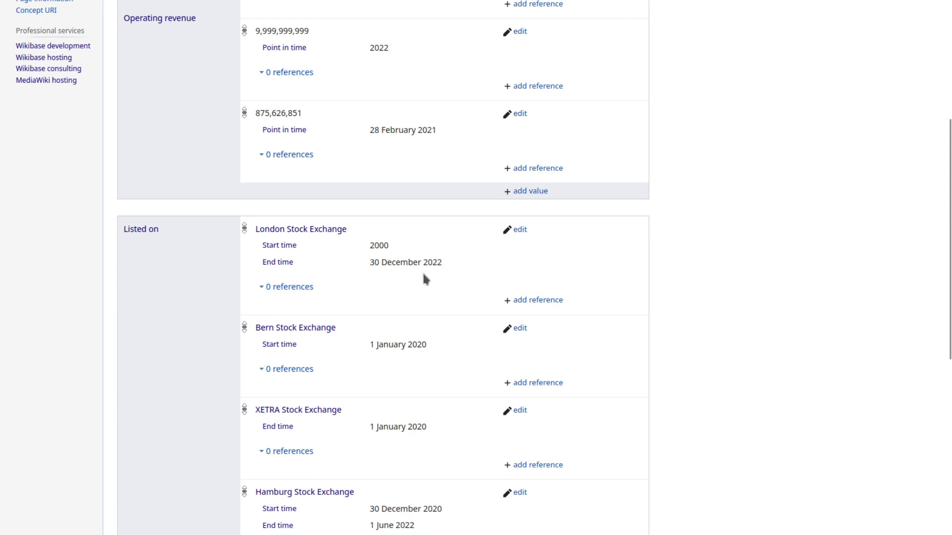
{"action": "scroll", "coordinate": [425, 280], "scroll_direction": "down", "scroll_amount": 2}
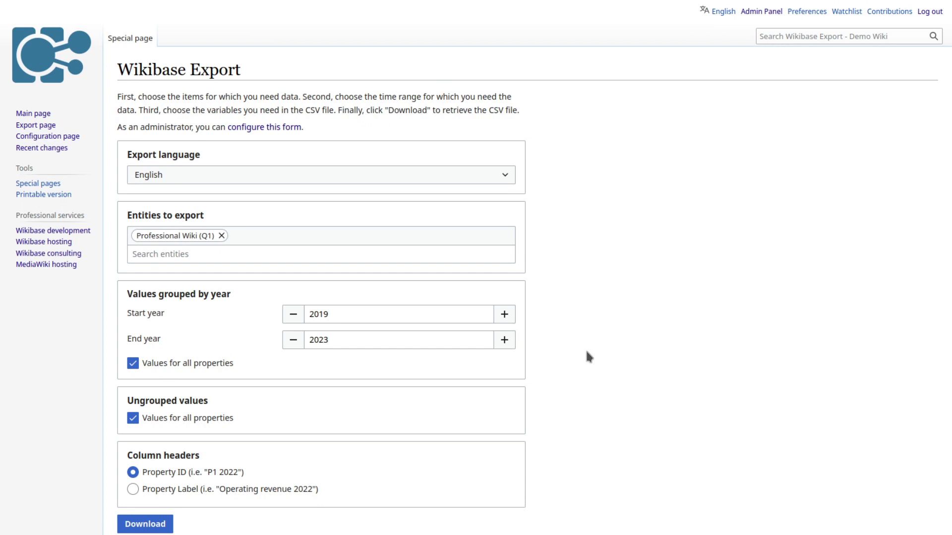
{"action": "scroll", "coordinate": [595, 352], "scroll_direction": "down", "scroll_amount": 1}
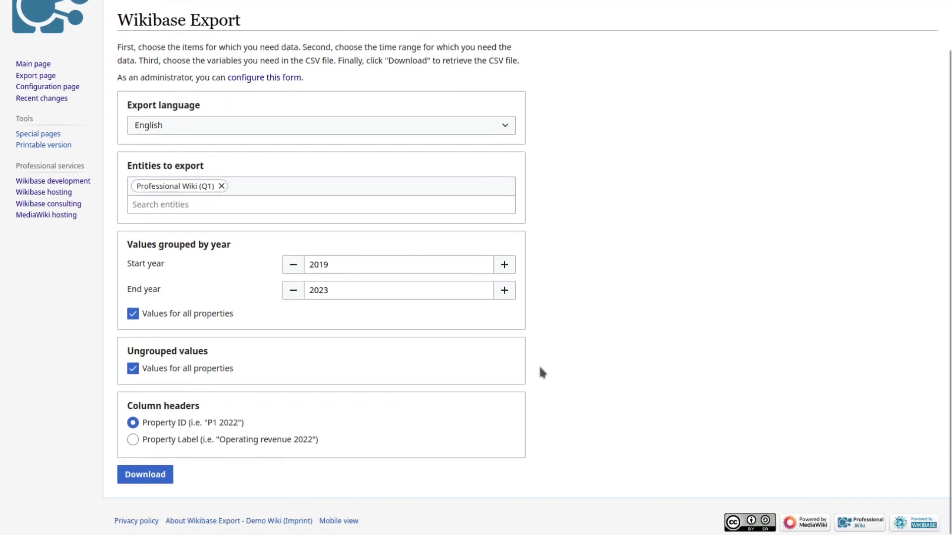
View the individual properties selectable under Ungrouped values, and restore the option to export values for all properties.
{"action": "left_click", "coordinate": [228, 369]}
{"action": "left_click", "coordinate": [220, 403]}
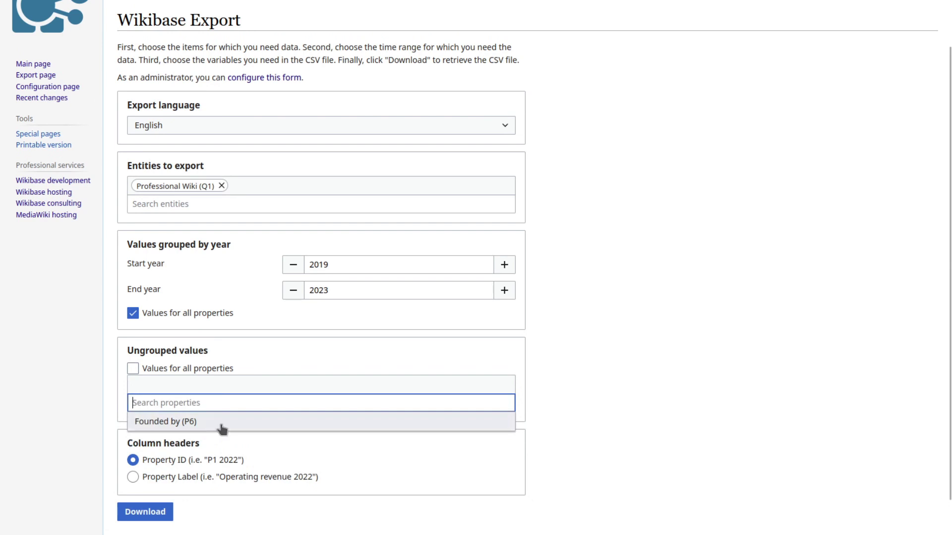
{"action": "left_click", "coordinate": [139, 370]}
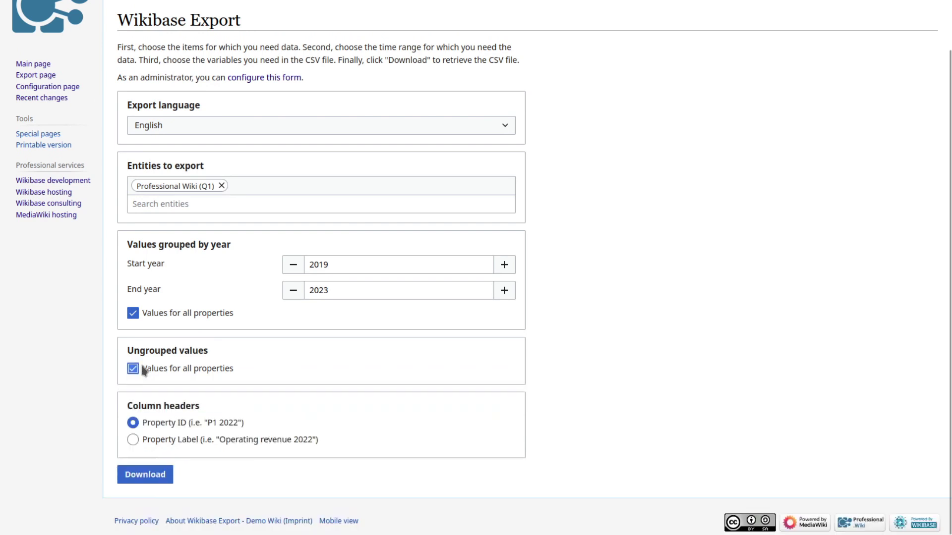
{"action": "triple_click", "coordinate": [164, 350]}
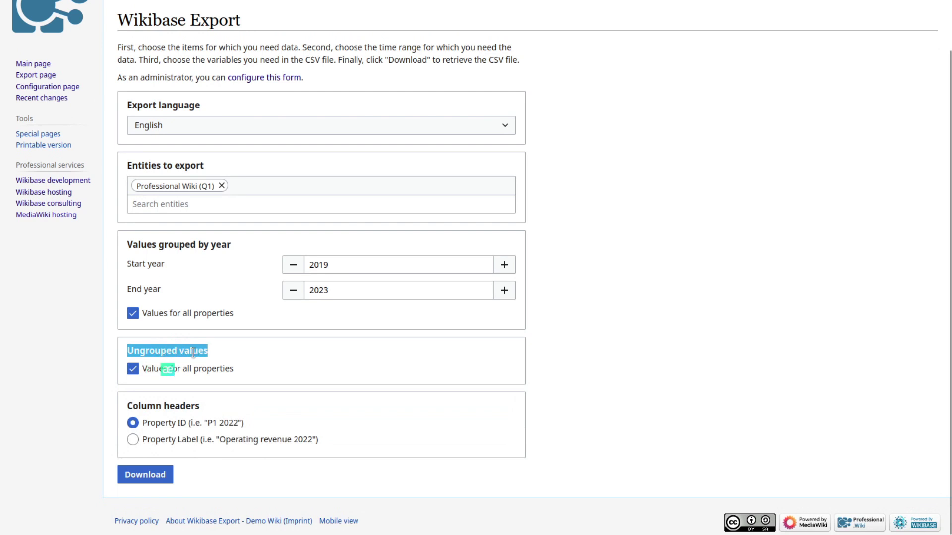
{"action": "left_click", "coordinate": [570, 334]}
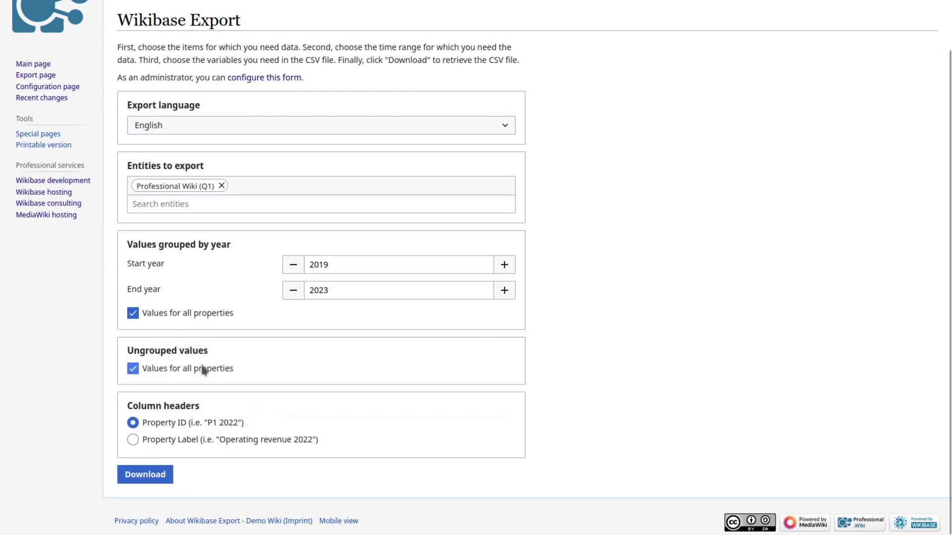
Turn off Values for all properties for both ungrouped and yearly values, and view the properties selectable in each section.
{"action": "left_click", "coordinate": [204, 368]}
{"action": "left_click", "coordinate": [223, 401]}
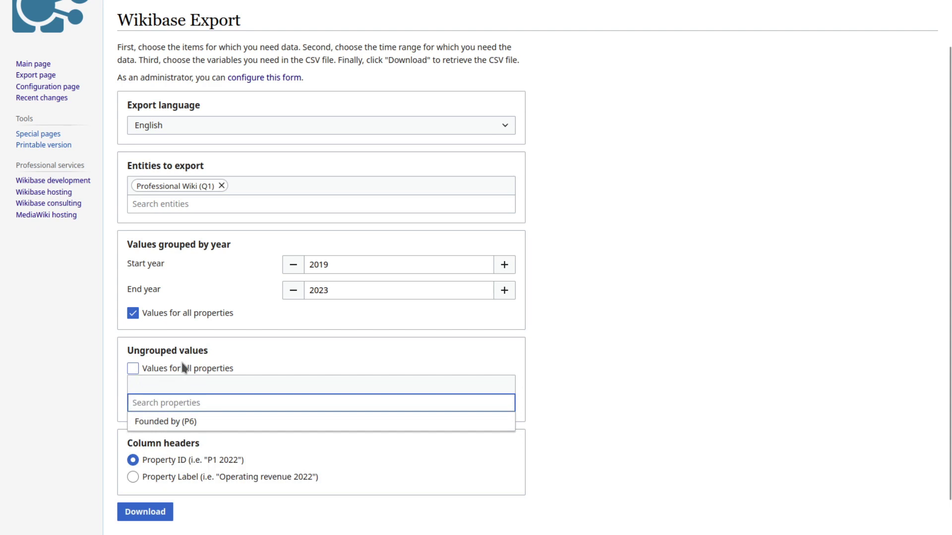
{"action": "left_click", "coordinate": [184, 314]}
{"action": "left_click", "coordinate": [201, 349]}
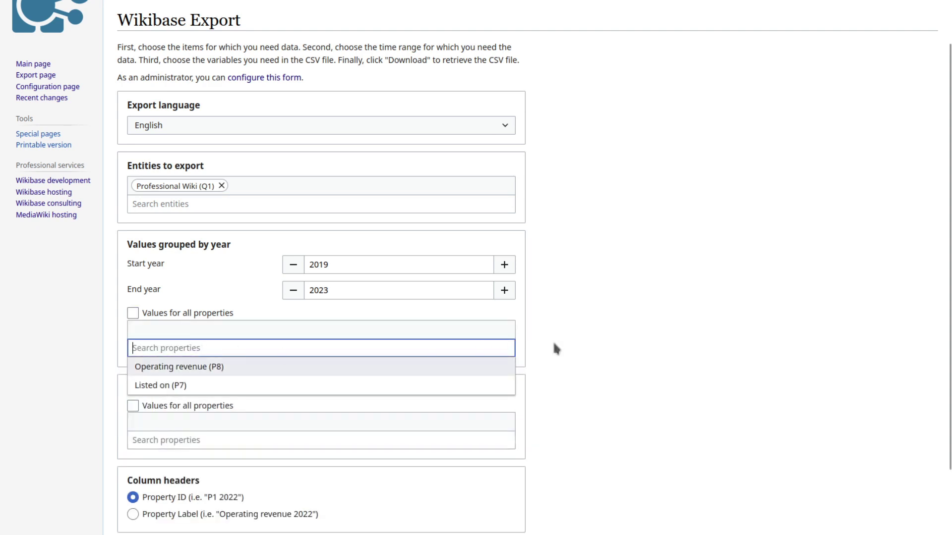
{"action": "left_click", "coordinate": [601, 340]}
Open the export form's configuration page, MediaWiki:WikibaseExport, for source editing.
{"action": "scroll", "coordinate": [603, 341], "scroll_direction": "up", "scroll_amount": 2}
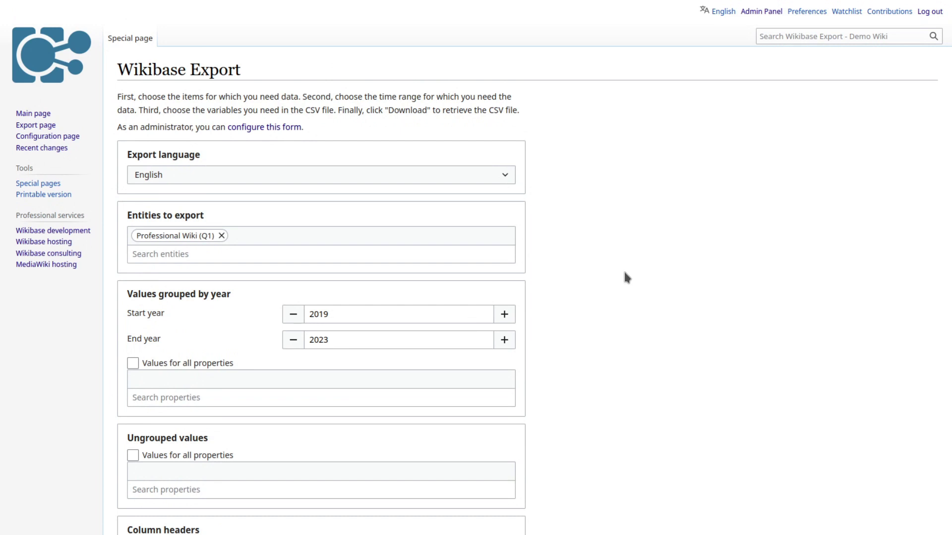
{"action": "left_click", "coordinate": [279, 128]}
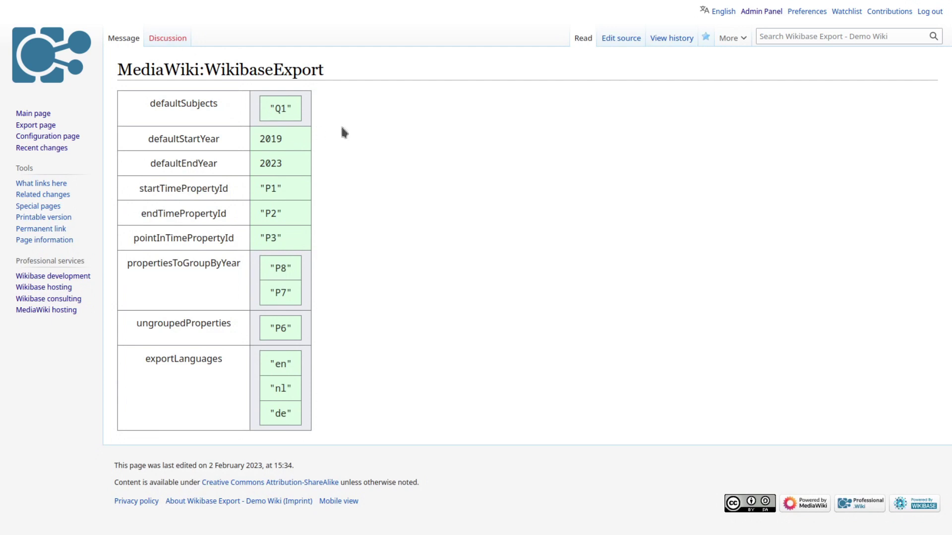
{"action": "left_click", "coordinate": [620, 45]}
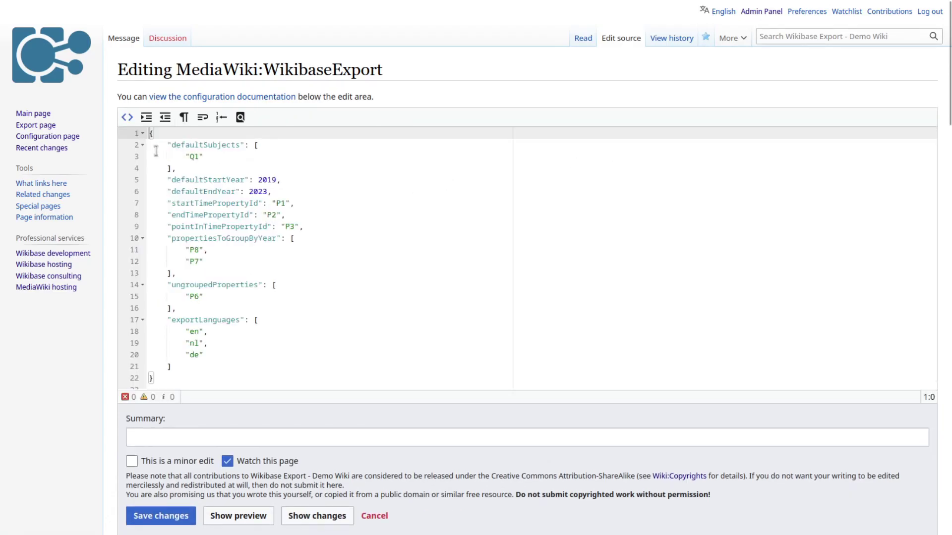
Review the configuration documentation below the editor, including the full example and the customizable interface messages.
{"action": "scroll", "coordinate": [314, 385], "scroll_direction": "down", "scroll_amount": 5}
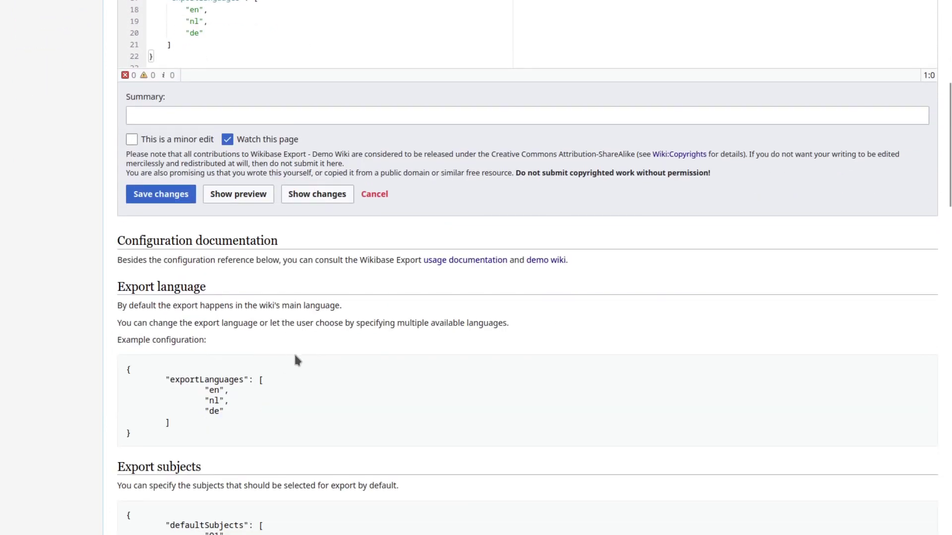
{"action": "scroll", "coordinate": [351, 337], "scroll_direction": "down", "scroll_amount": 15}
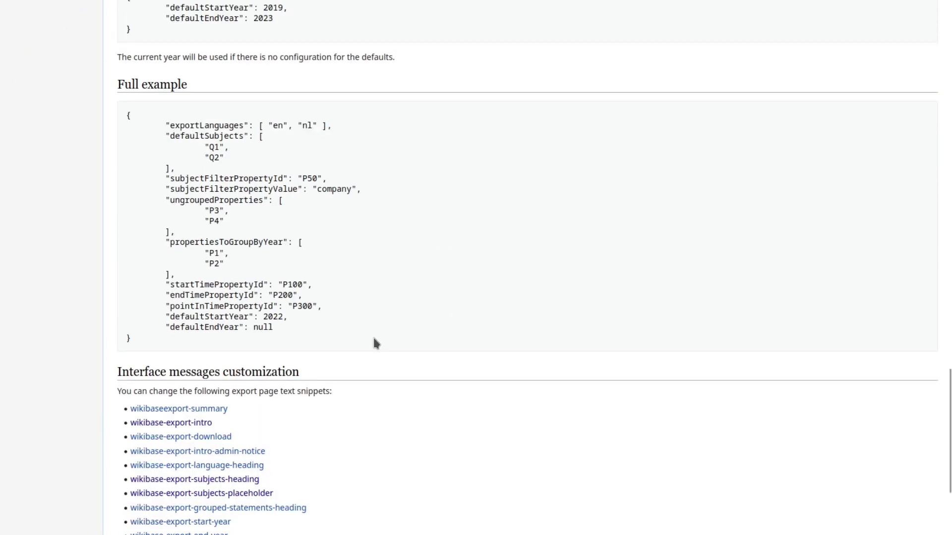
{"action": "scroll", "coordinate": [374, 340], "scroll_direction": "down", "scroll_amount": 3}
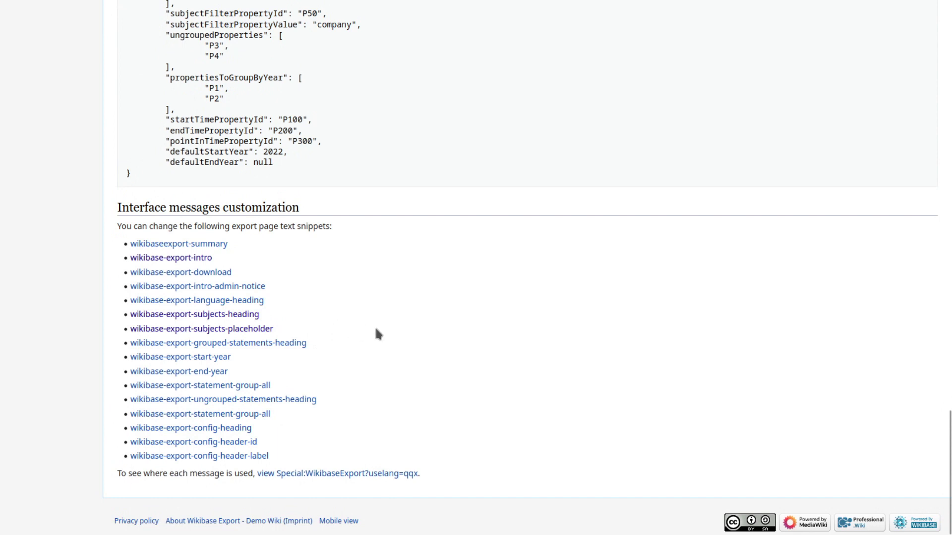
{"action": "scroll", "coordinate": [375, 329], "scroll_direction": "up", "scroll_amount": 20}
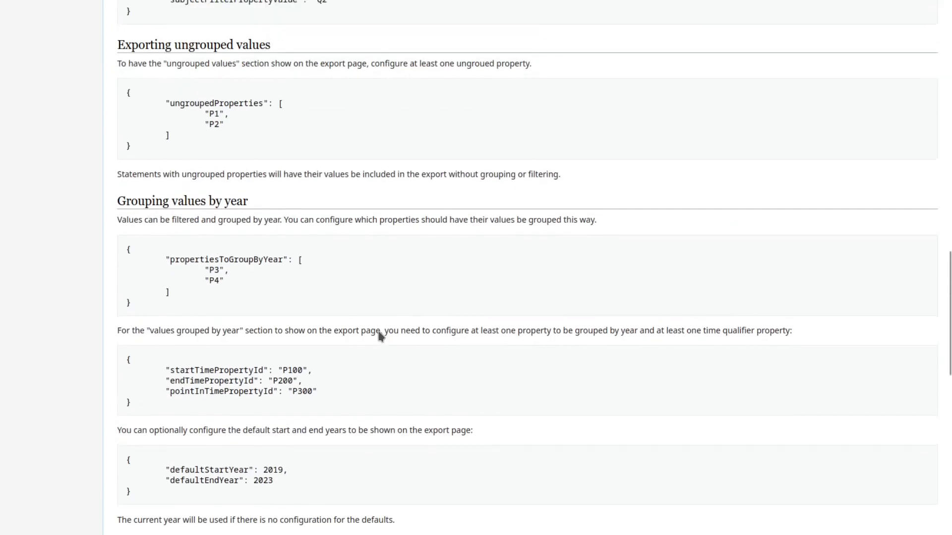
{"action": "scroll", "coordinate": [381, 338], "scroll_direction": "up", "scroll_amount": 8}
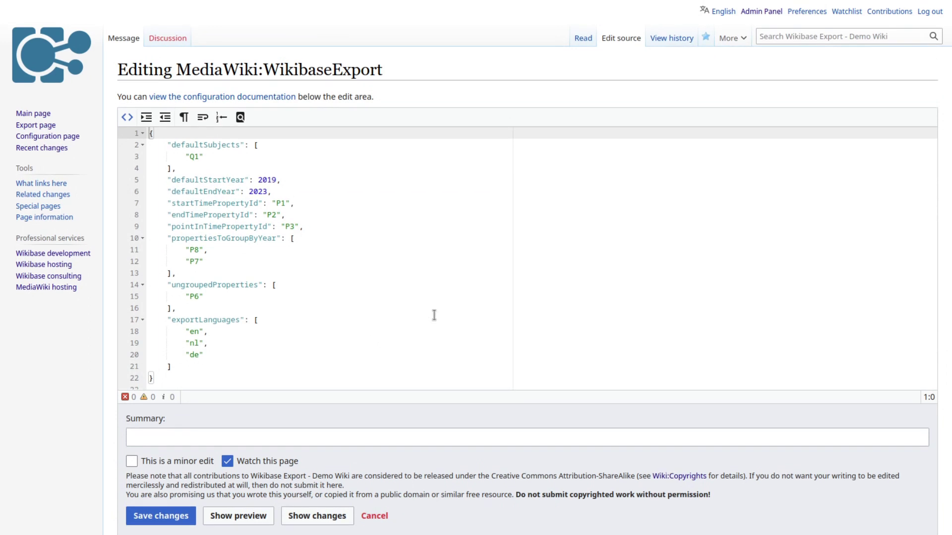
Examine the default subject, the default start and end years, and the time qualifier property IDs in the configuration.
{"action": "double_click", "coordinate": [195, 156]}
{"action": "left_click", "coordinate": [271, 180]}
{"action": "double_click", "coordinate": [271, 180]}
{"action": "double_click", "coordinate": [263, 192]}
{"action": "double_click", "coordinate": [280, 203]}
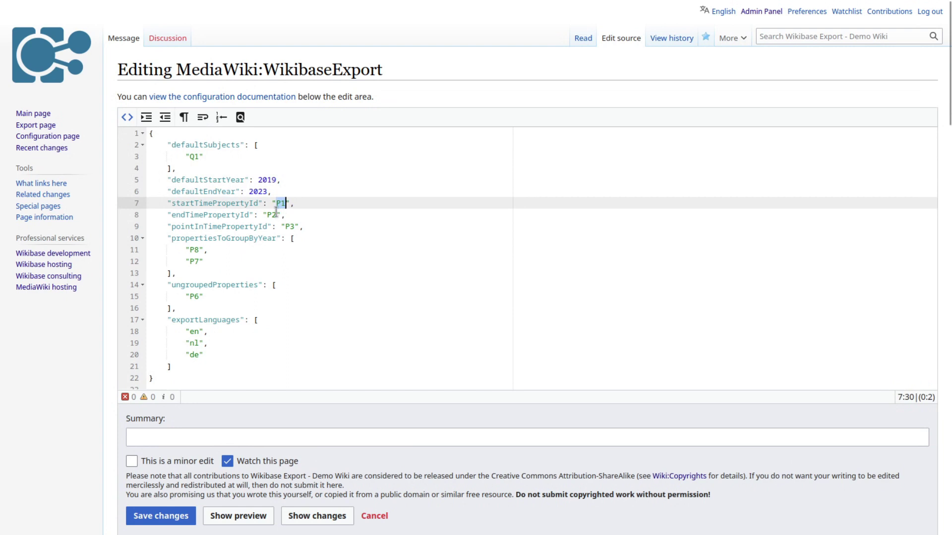
{"action": "left_click", "coordinate": [273, 214]}
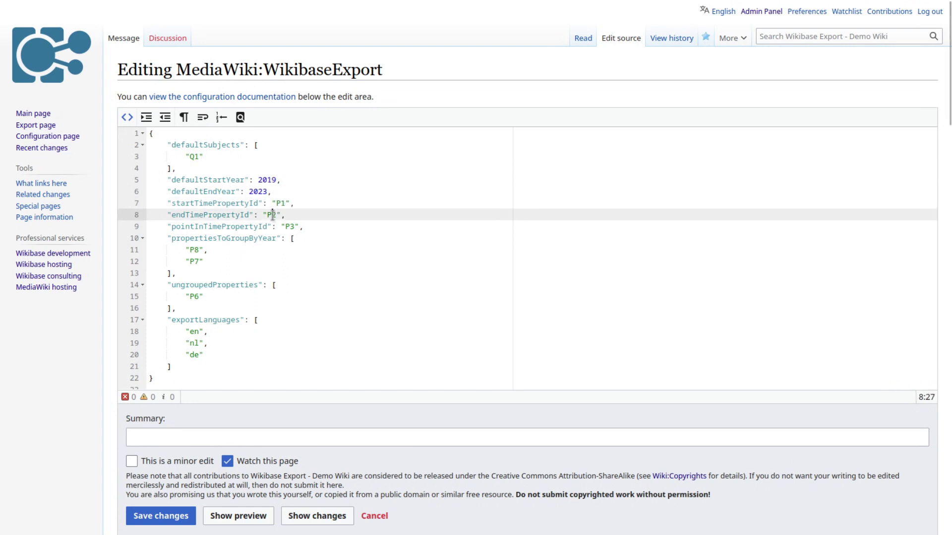
{"action": "double_click", "coordinate": [290, 226]}
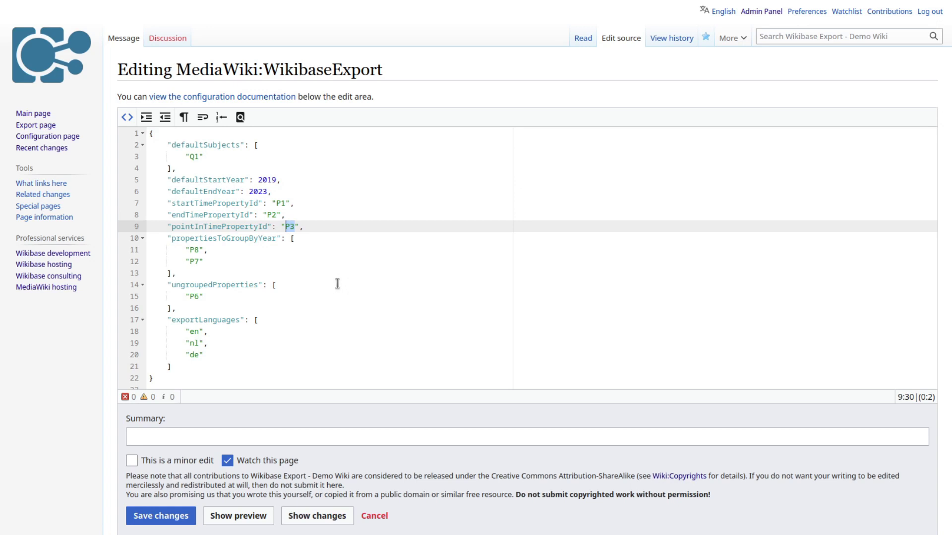
Remove P8 and P7 from the propertiesToGroupByYear list and save the configuration.
{"action": "left_click_drag", "start_coordinate": [223, 262], "coordinate": [133, 248]}
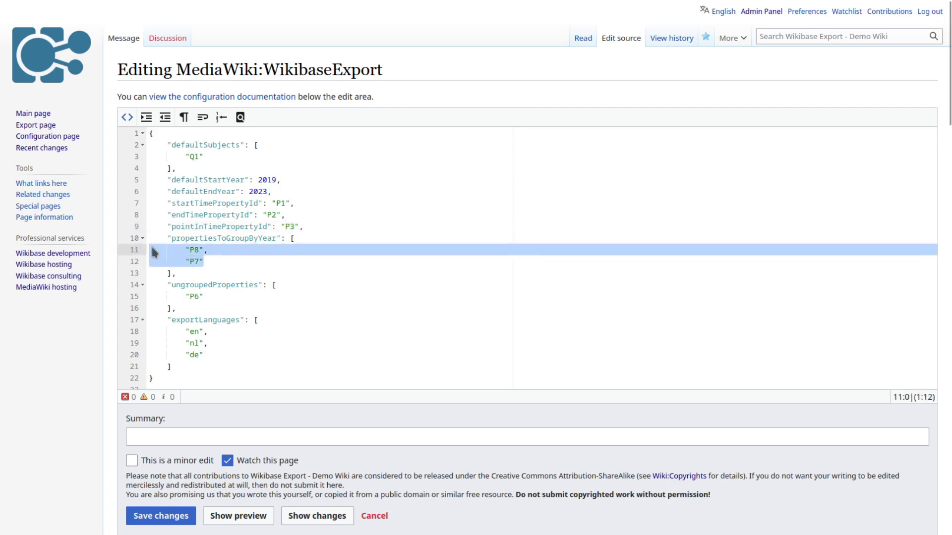
{"action": "key", "text": "BackSpace"}
{"action": "key", "text": "BackSpace"}
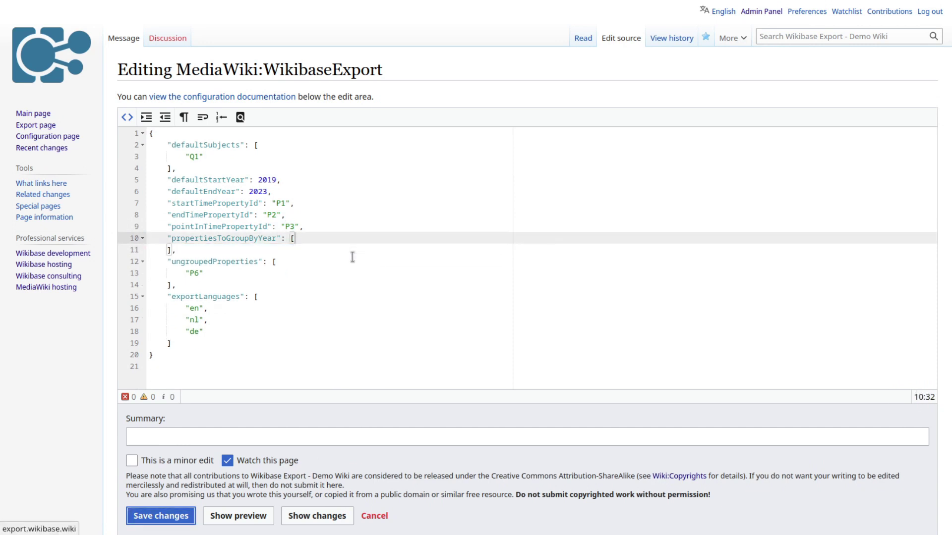
{"action": "key", "text": "alt+shift+s"}
Open the export page and check which value sections the form offers.
{"action": "left_click", "coordinate": [42, 127]}
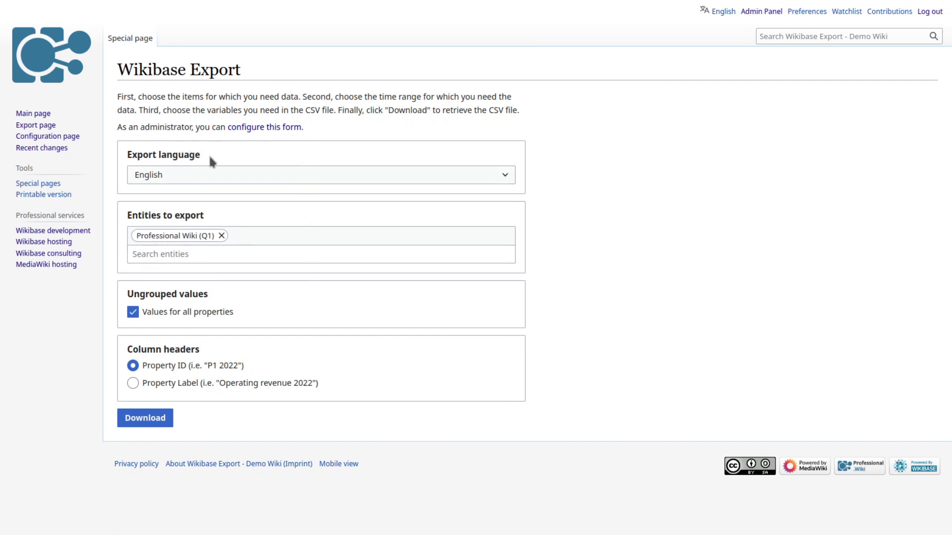
{"action": "triple_click", "coordinate": [190, 292]}
{"action": "left_click", "coordinate": [257, 285]}
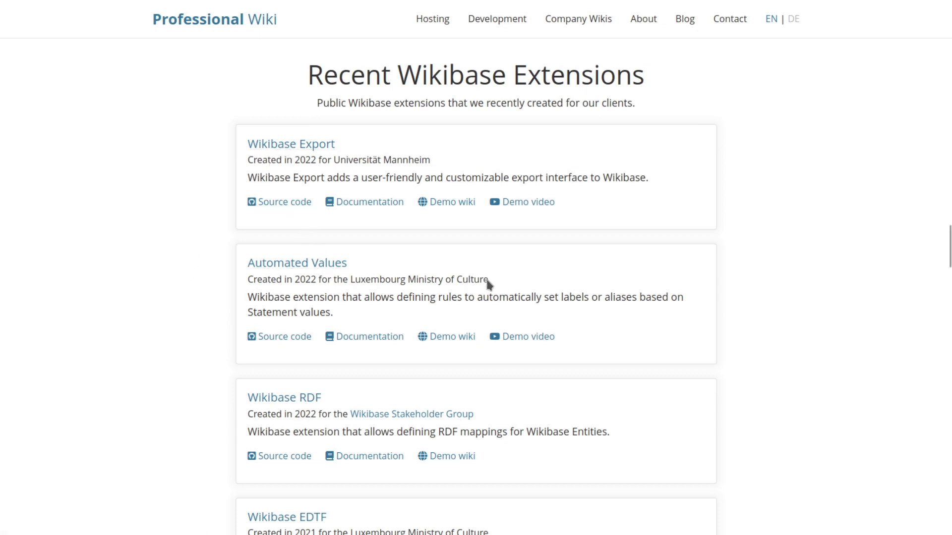
Review the clients behind the recent Wikibase extensions on the Professional Wiki website, and open its Development page.
{"action": "left_click_drag", "start_coordinate": [490, 281], "coordinate": [355, 280]}
{"action": "left_click", "coordinate": [468, 422]}
{"action": "left_click_drag", "start_coordinate": [488, 418], "coordinate": [350, 419]}
{"action": "left_click", "coordinate": [577, 403]}
{"action": "key", "text": "Home"}
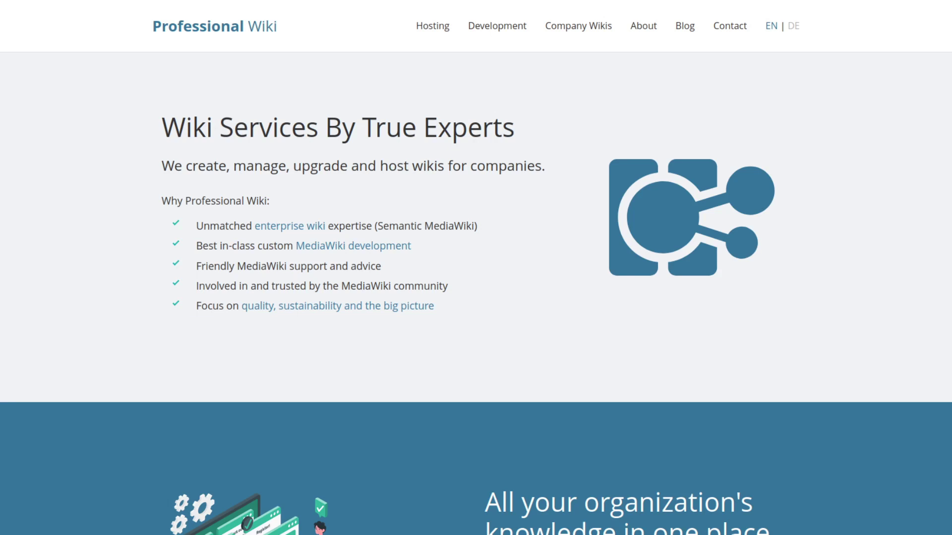
{"action": "left_click", "coordinate": [481, 32]}
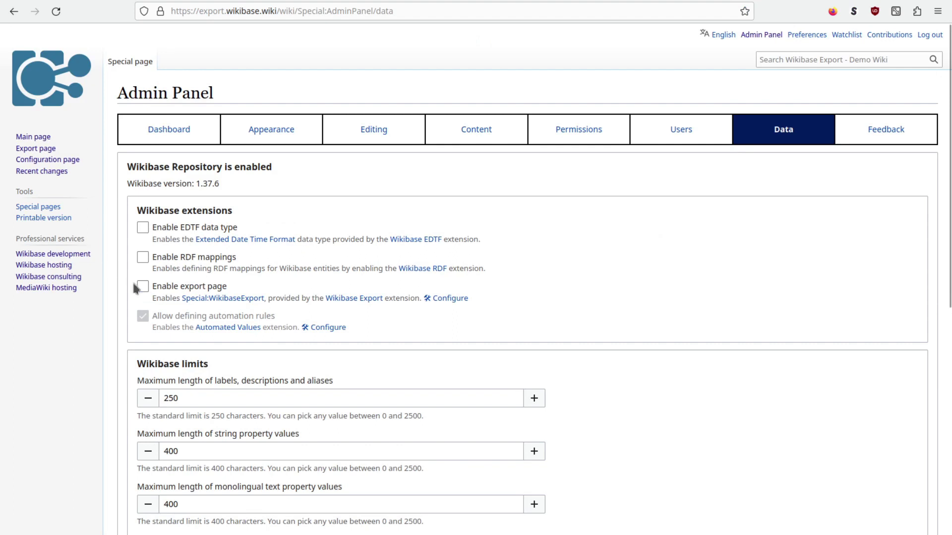
Enable the export page in the Admin Panel's Wikibase extensions settings, and open the panel's dashboard.
{"action": "left_click", "coordinate": [143, 287]}
{"action": "left_click", "coordinate": [174, 131]}
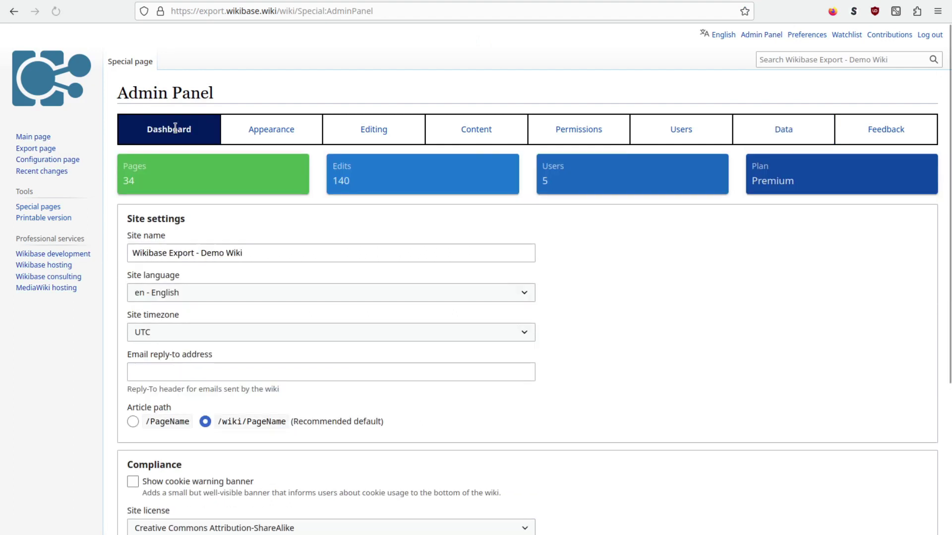